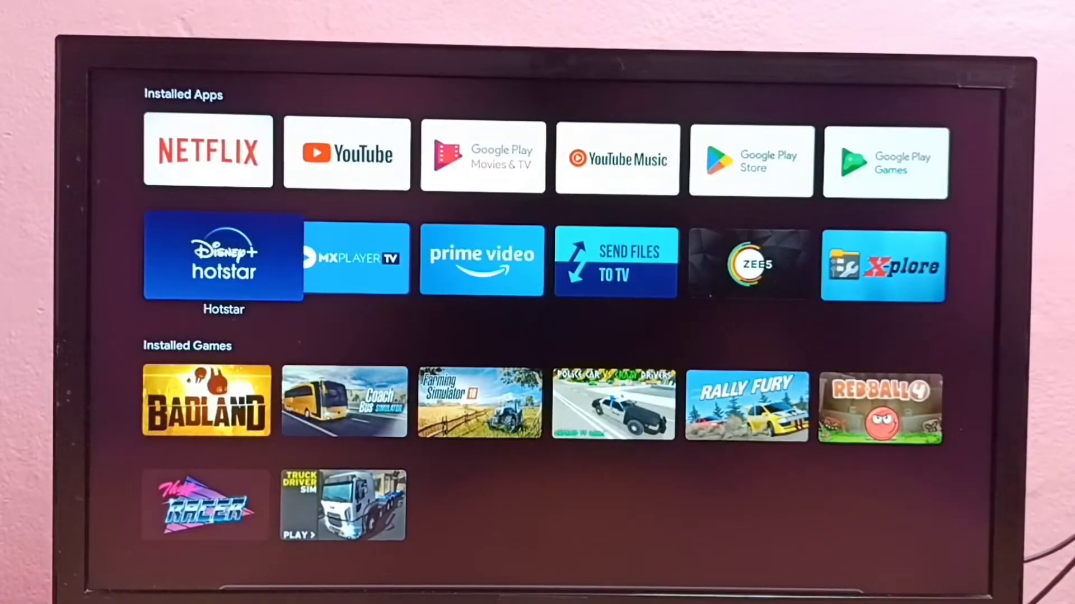
# - Move focus along the home screen tabs to the Settings gear
pyautogui.press('Up')
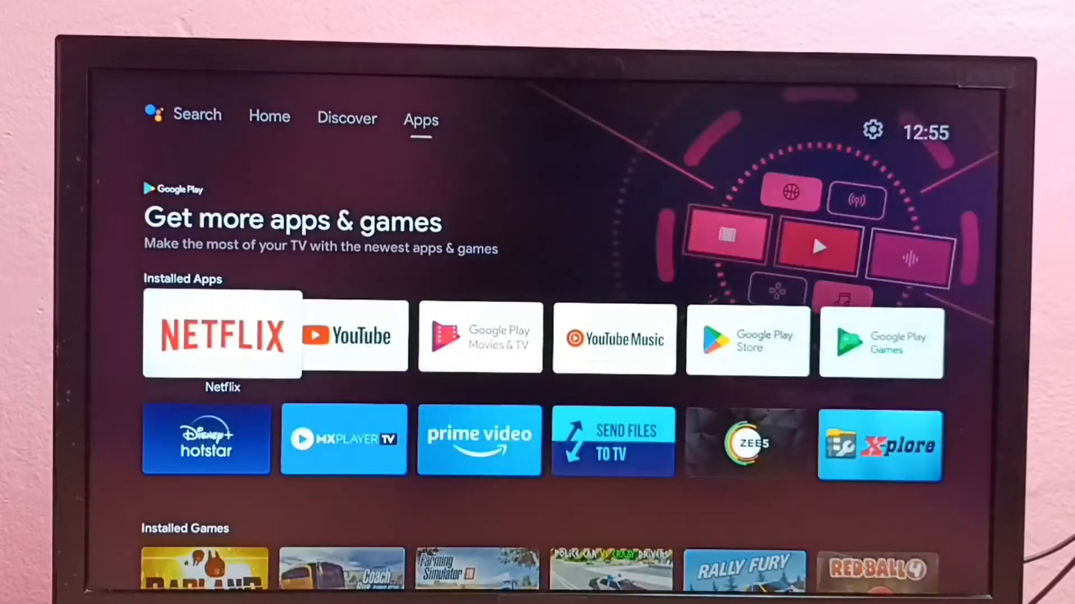
pyautogui.press('Up')
pyautogui.press('Up')
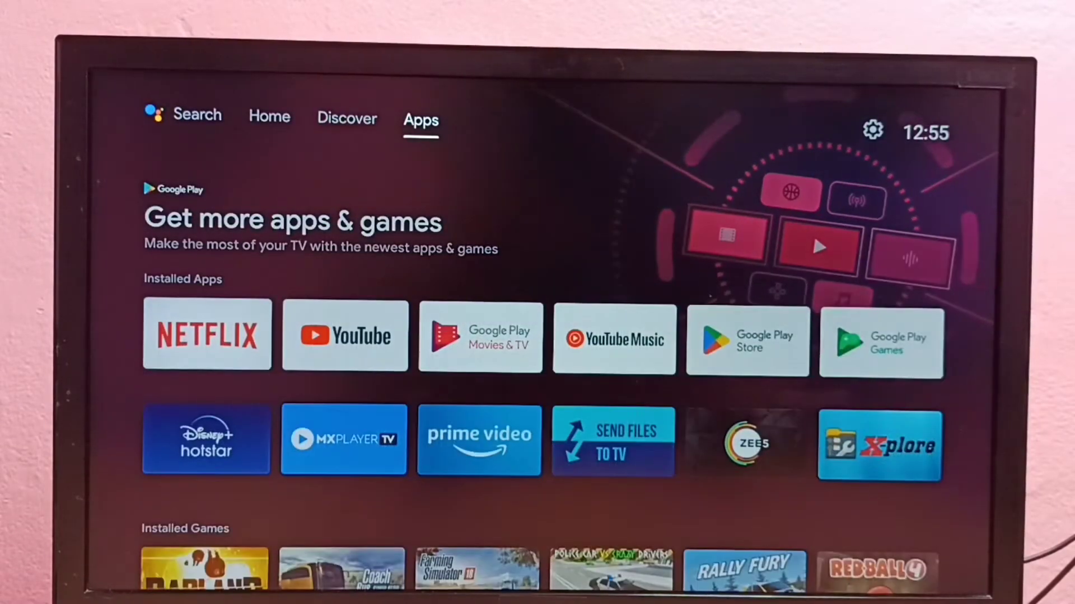
pyautogui.press('Left')
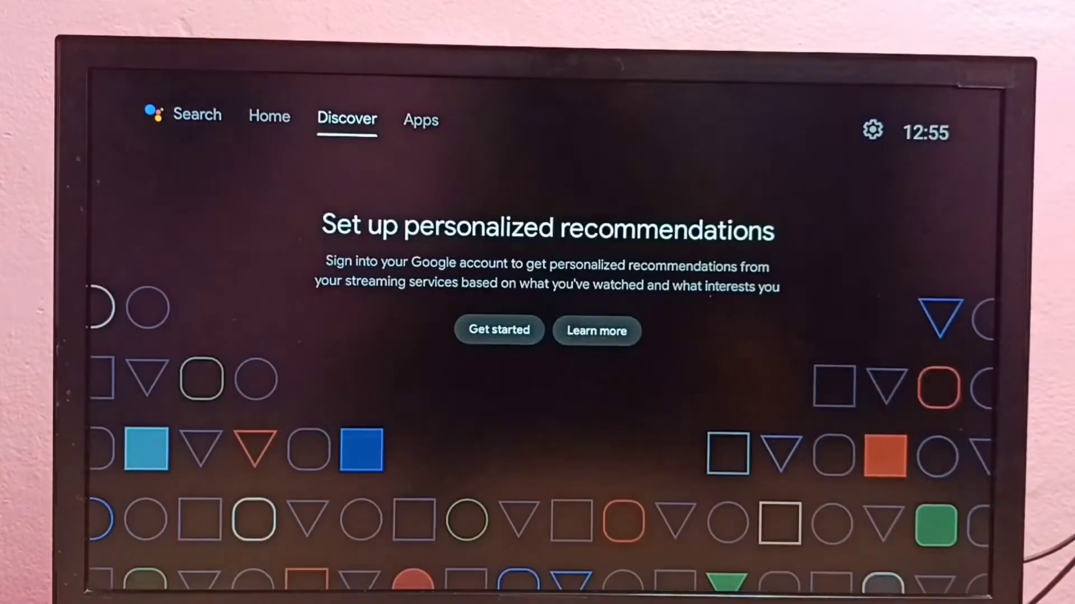
pyautogui.press('Right')
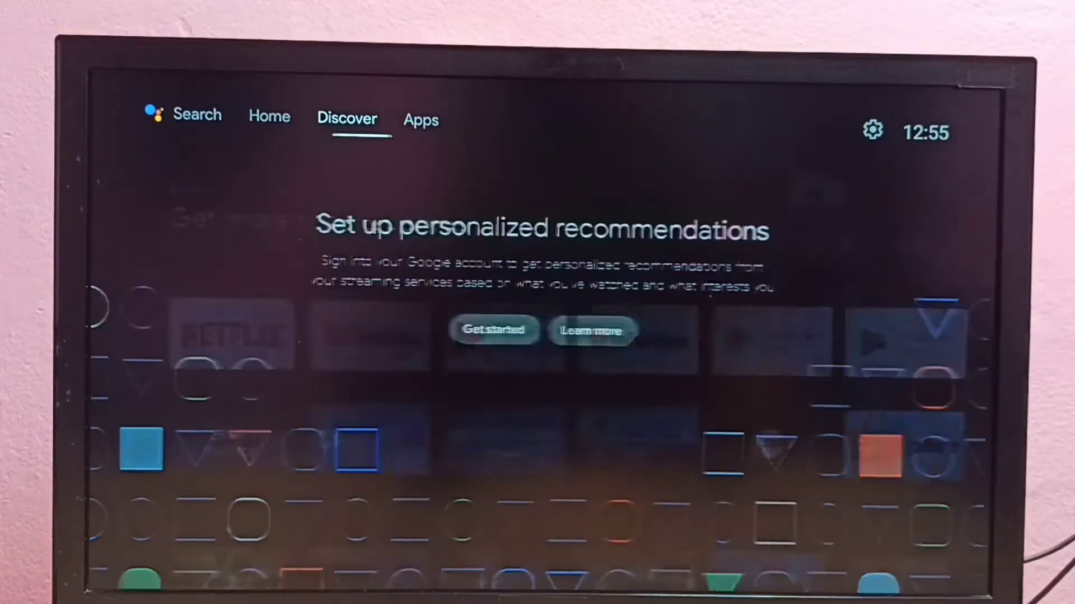
pyautogui.press('Right')
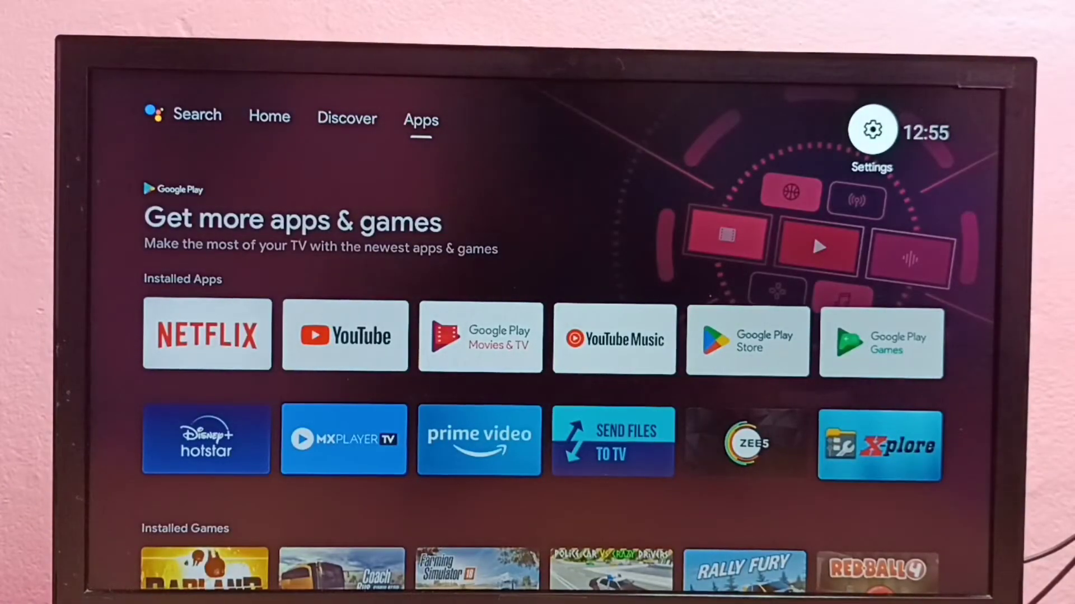
# - Open Settings and go to Apps > Security & restrictions
pyautogui.press('Return')
pyautogui.press('Down')
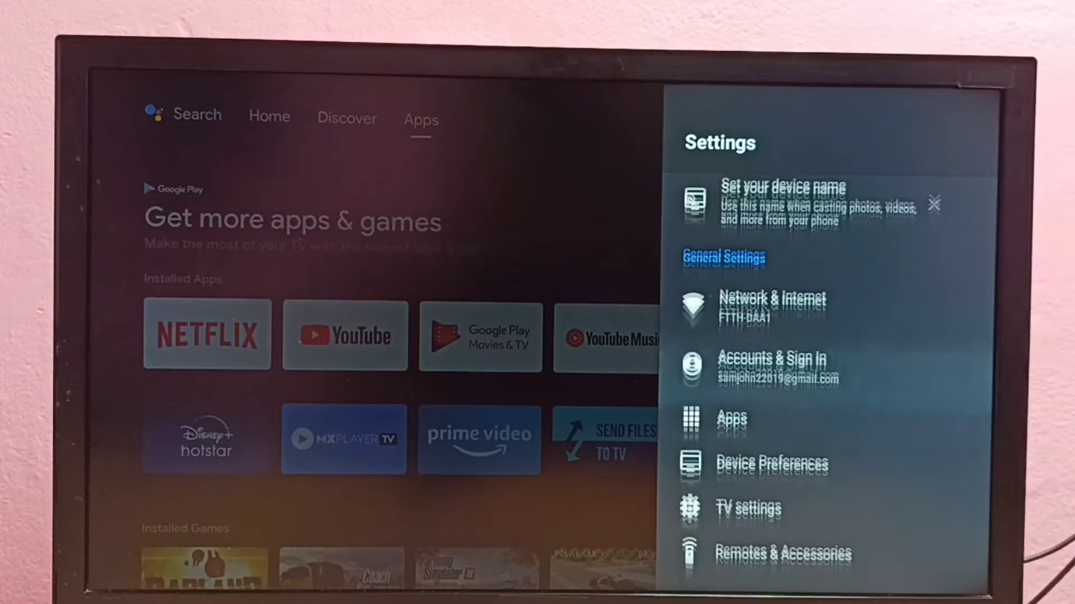
pyautogui.press('Down')
pyautogui.press('Return')
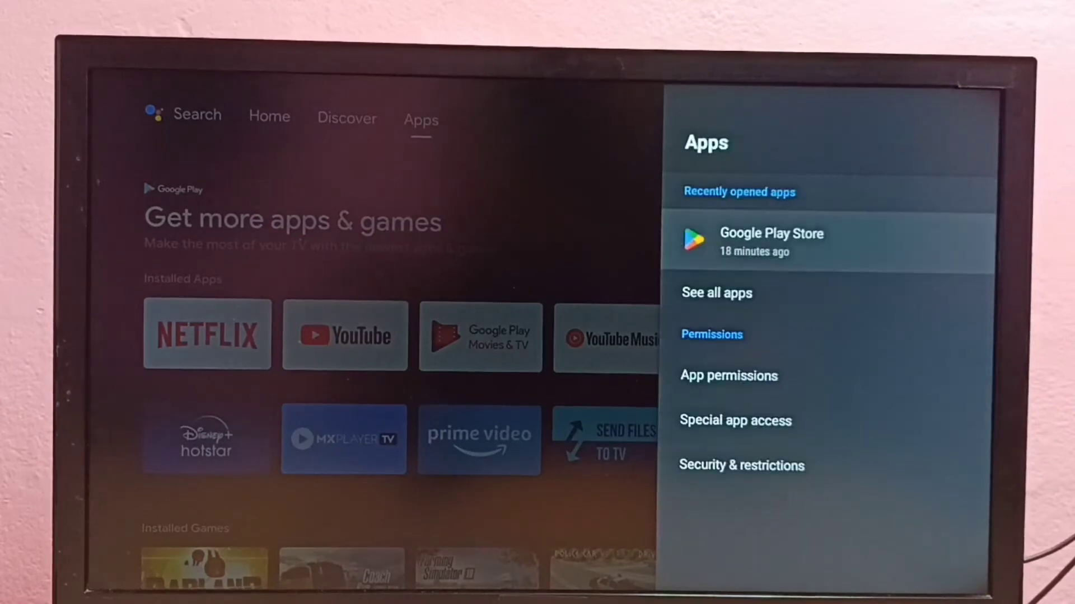
pyautogui.press('Down')
pyautogui.press('Down')
pyautogui.press('Down')
pyautogui.press('Down')
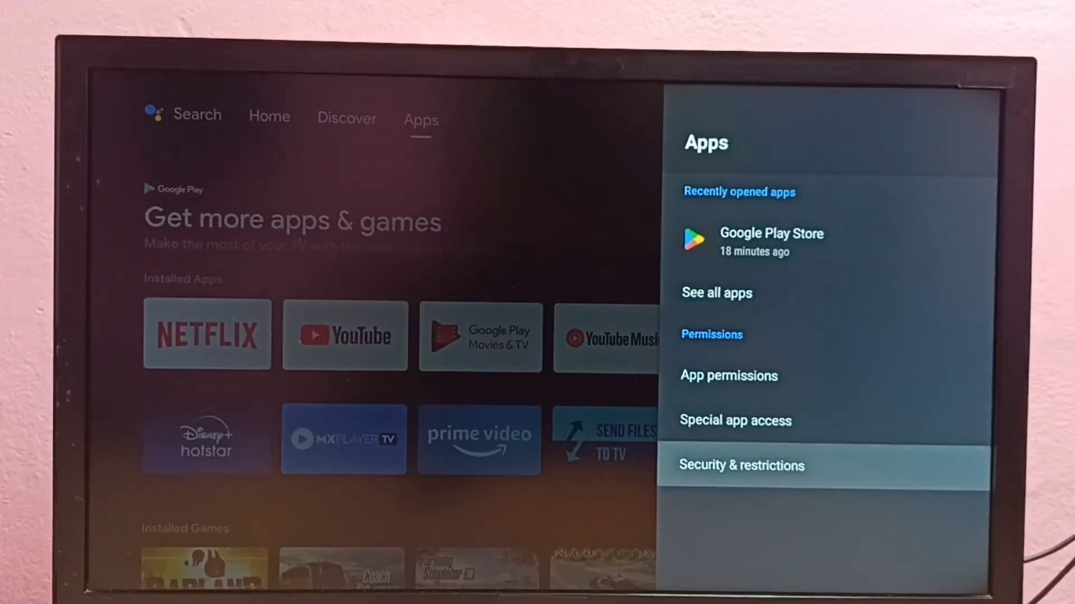
pyautogui.press('Return')
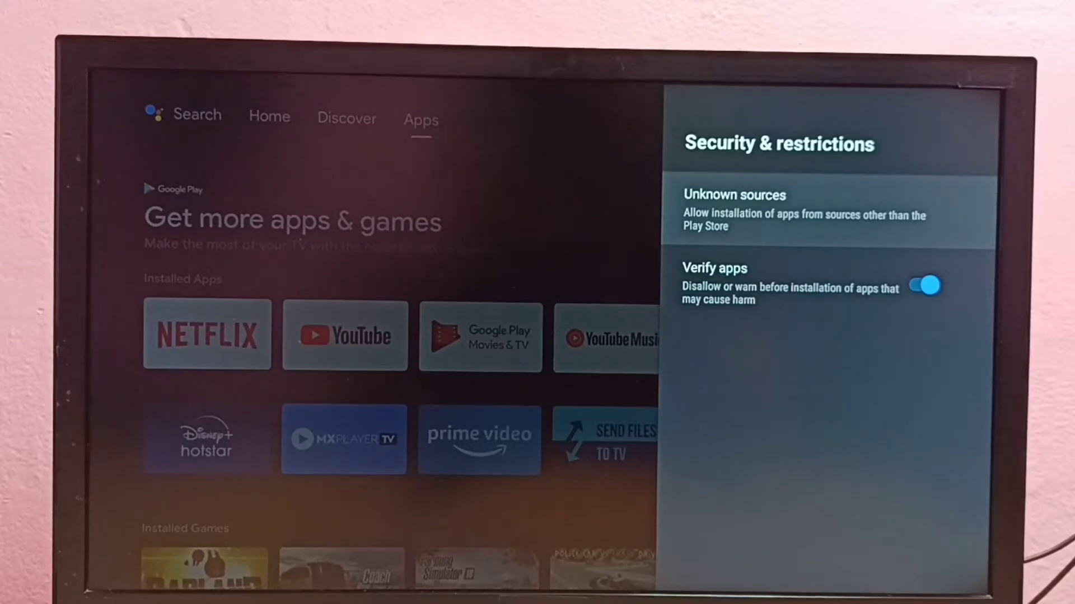
# - Under Unknown sources, switch on X-plore and Send Files To TV, then back out
pyautogui.press('Return')
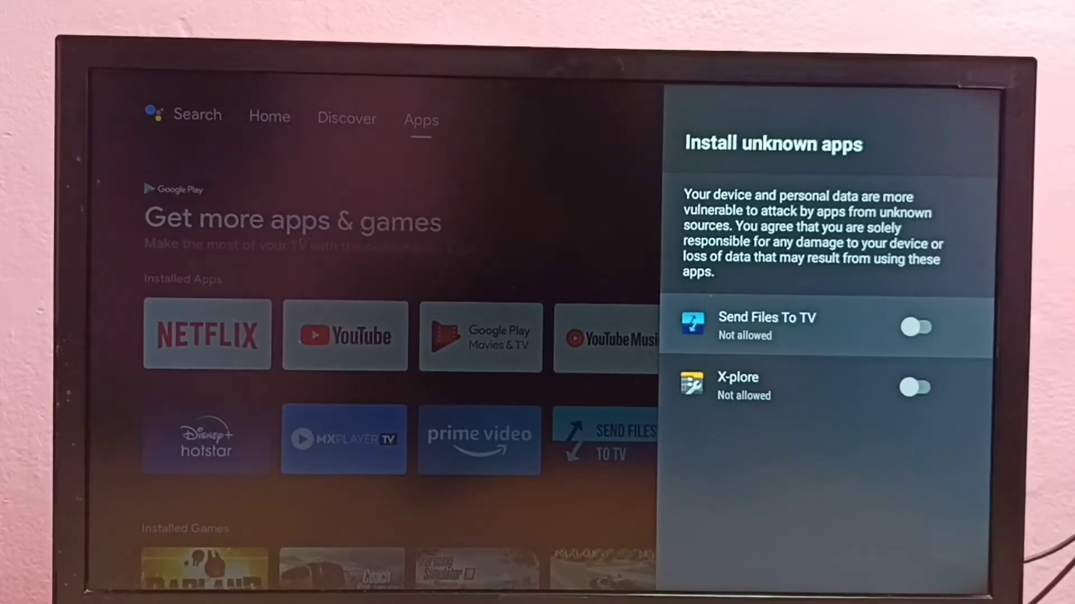
pyautogui.press('Down')
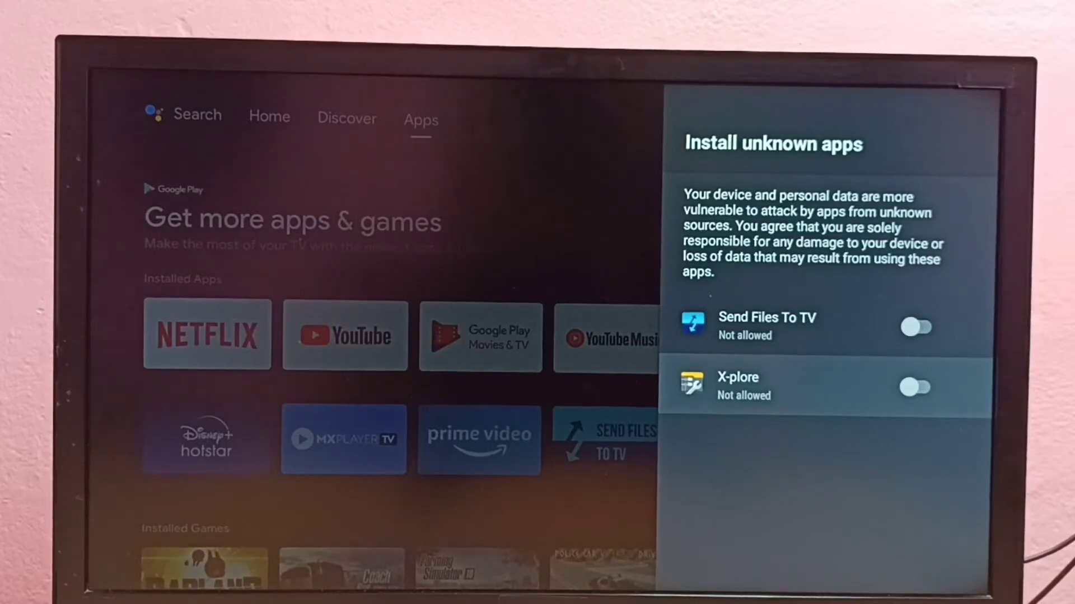
pyautogui.press('Return')
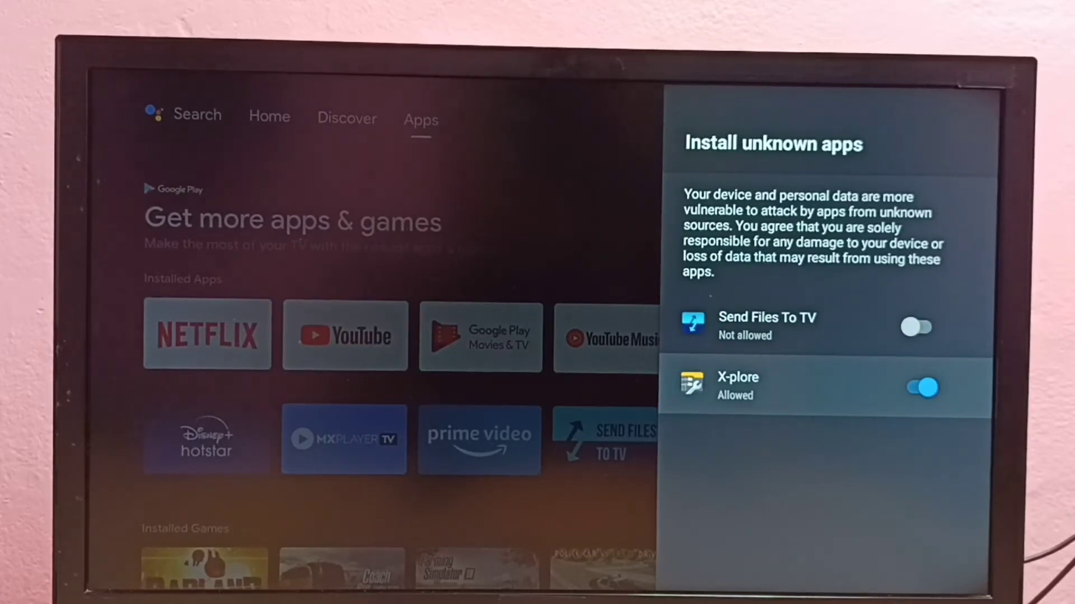
pyautogui.press('Up')
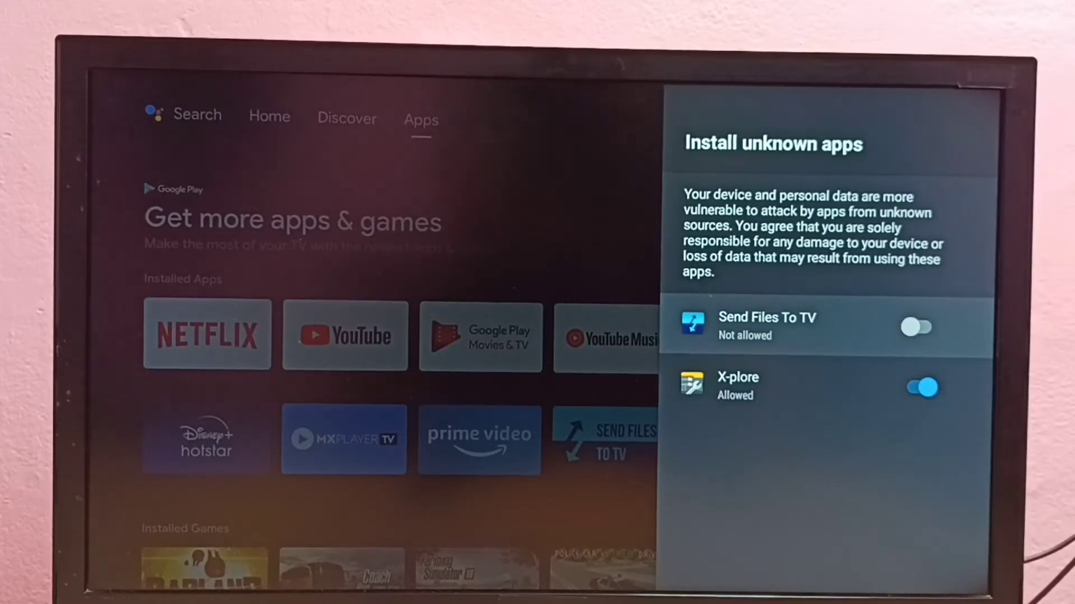
pyautogui.press('Return')
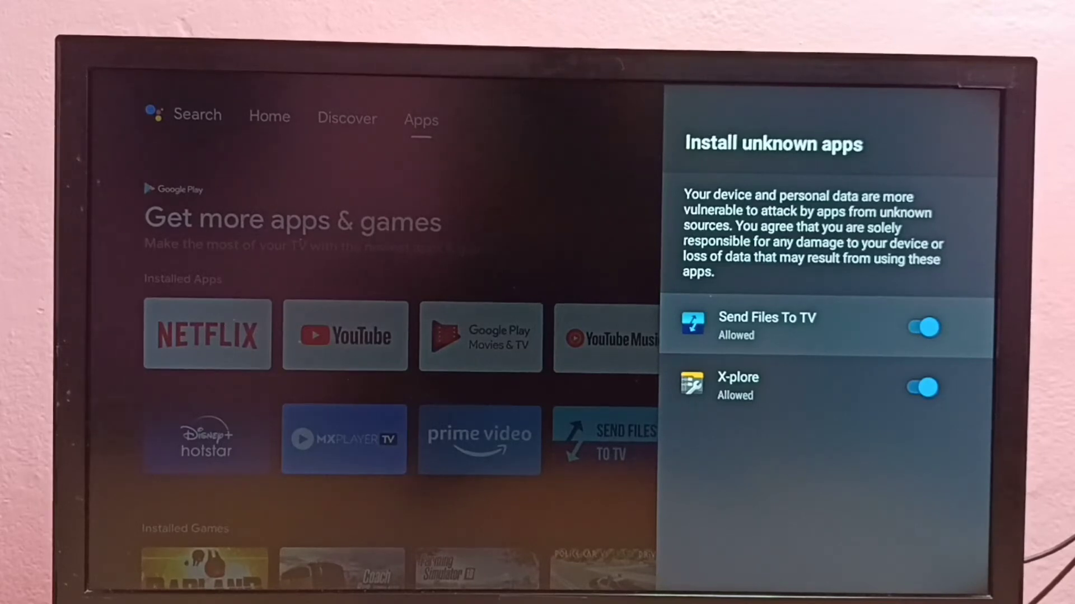
pyautogui.press('Escape')
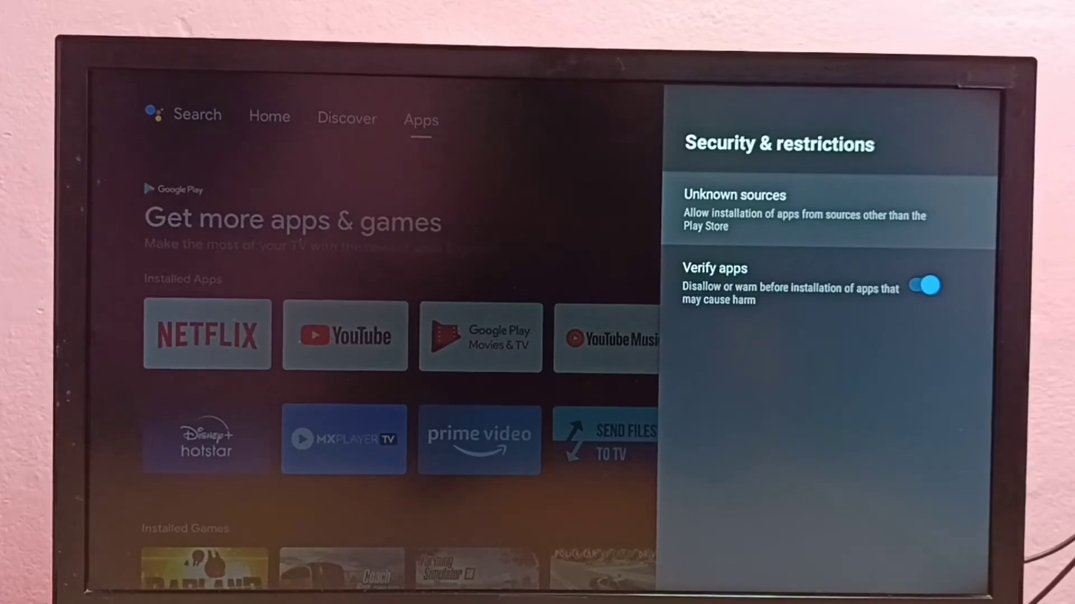
# - Switch Verify apps off and exit Settings to the Apps home screen
pyautogui.press('Down')
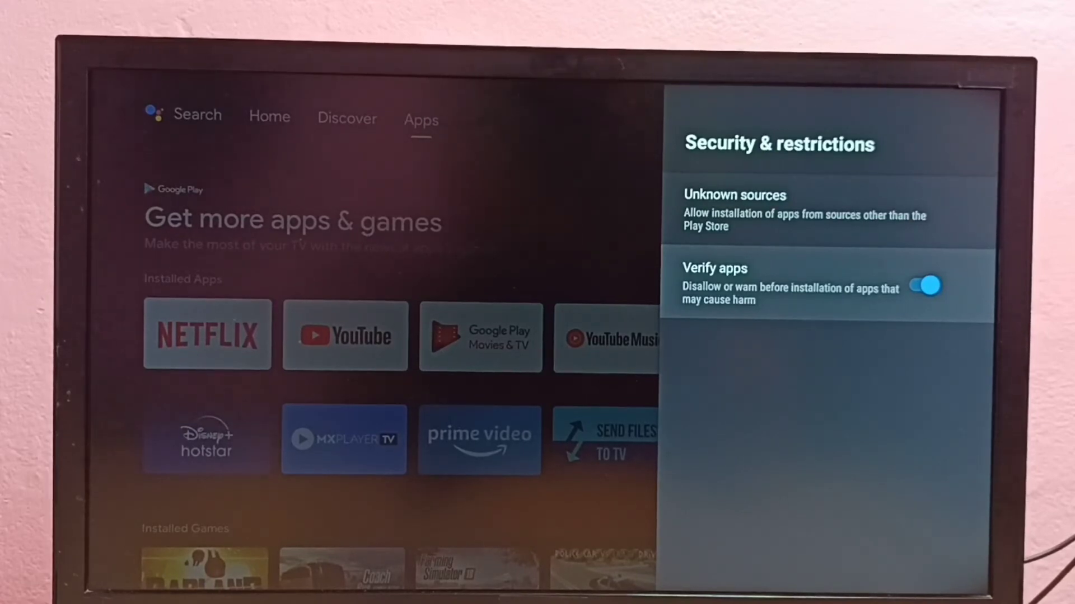
pyautogui.press('Return')
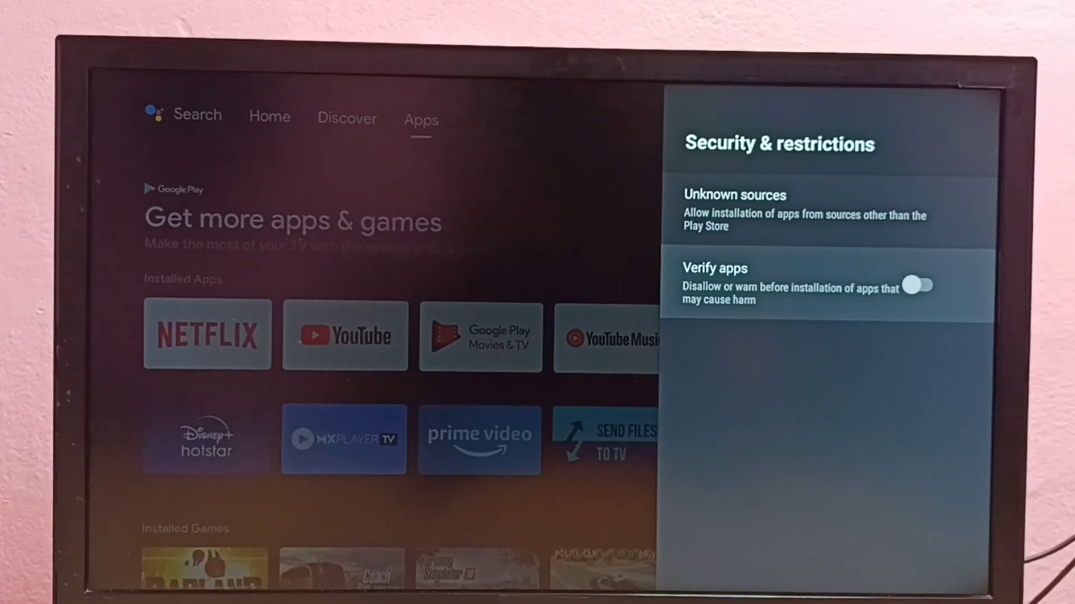
pyautogui.press('Escape')
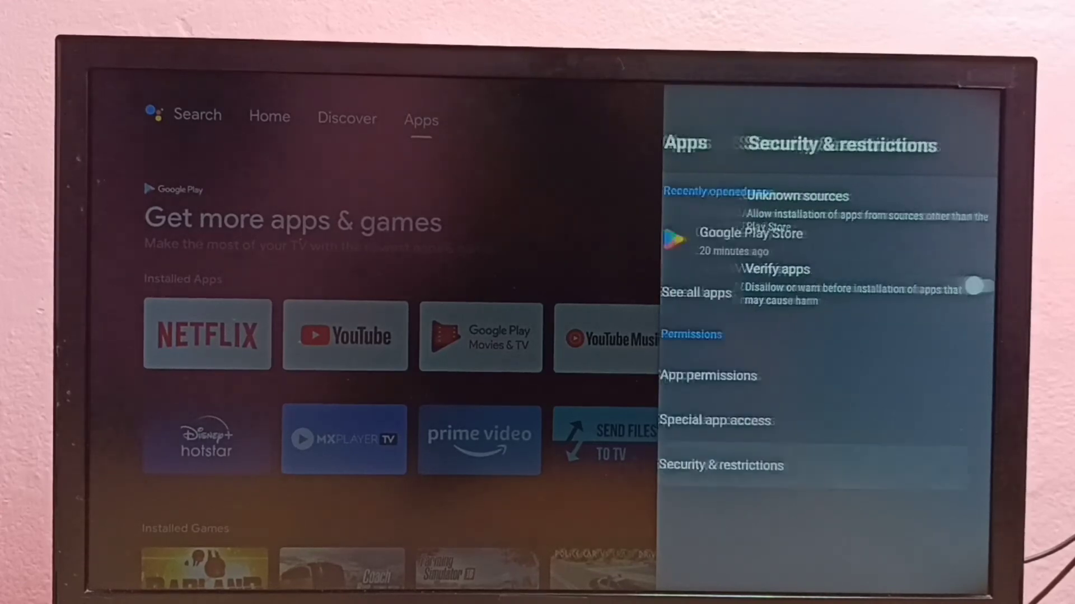
pyautogui.press('Escape')
pyautogui.press('Escape')
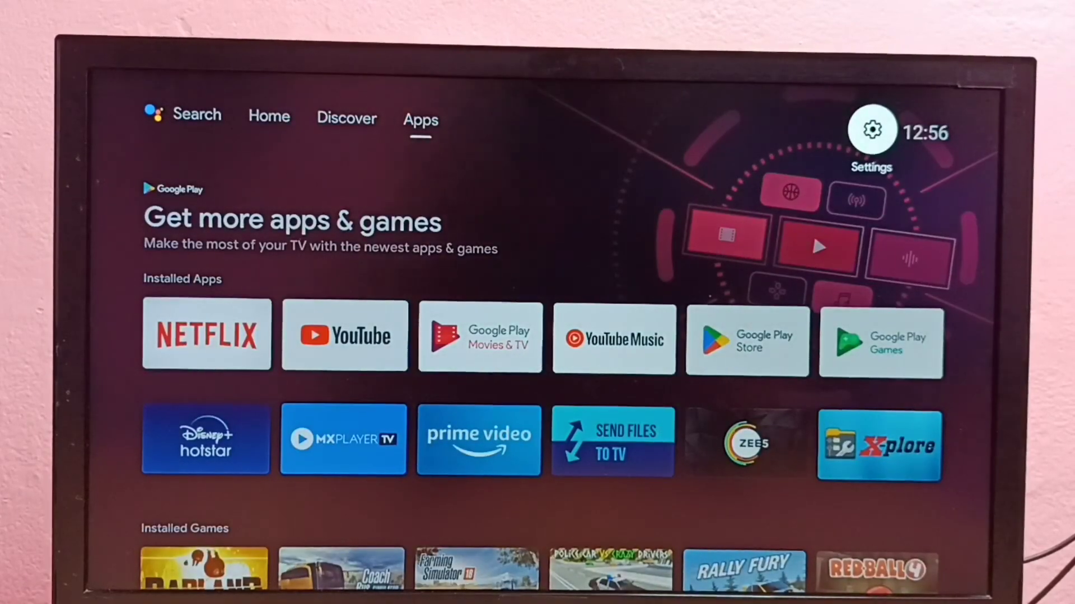